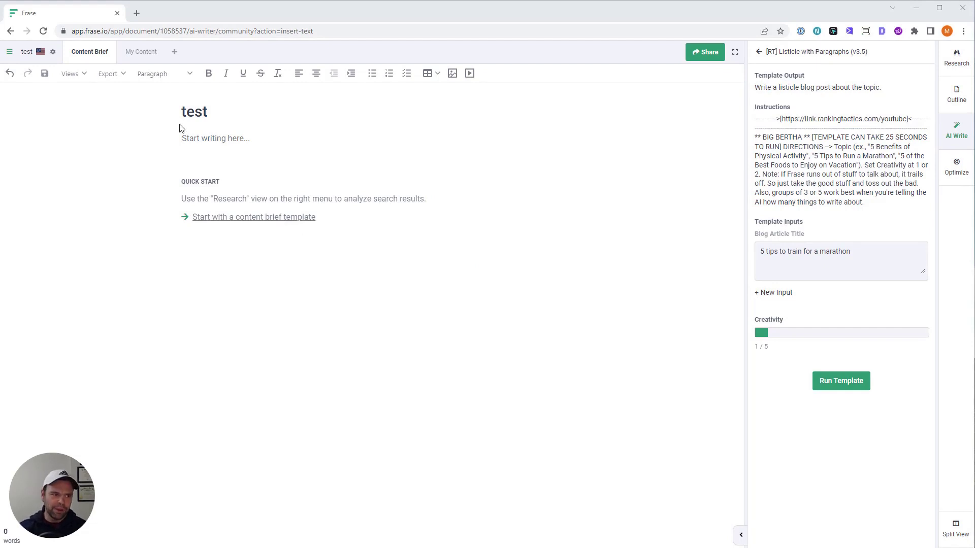
Step: Return to the 'listicle with' Community template results and reopen Listicle with Paragraphs (v3.5)
left_click(955, 130)
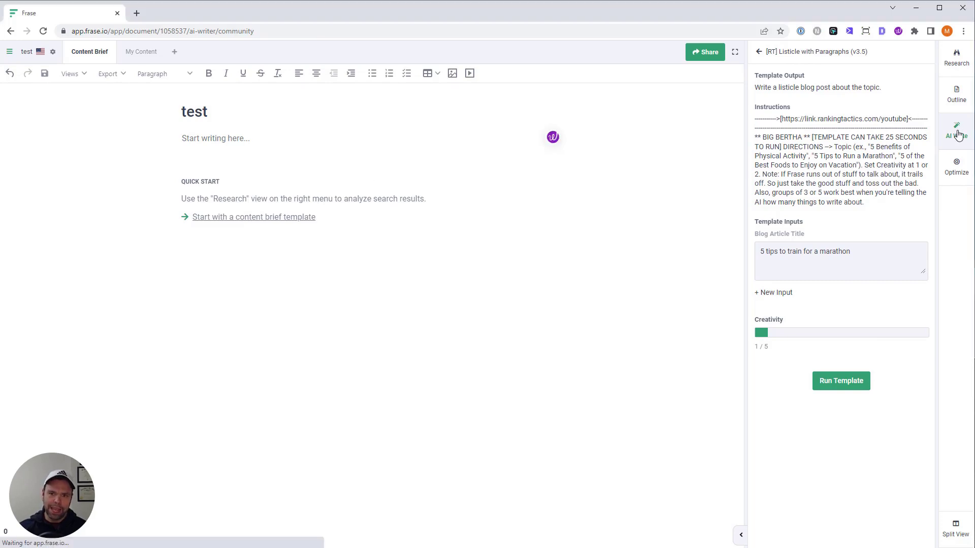
left_click(758, 52)
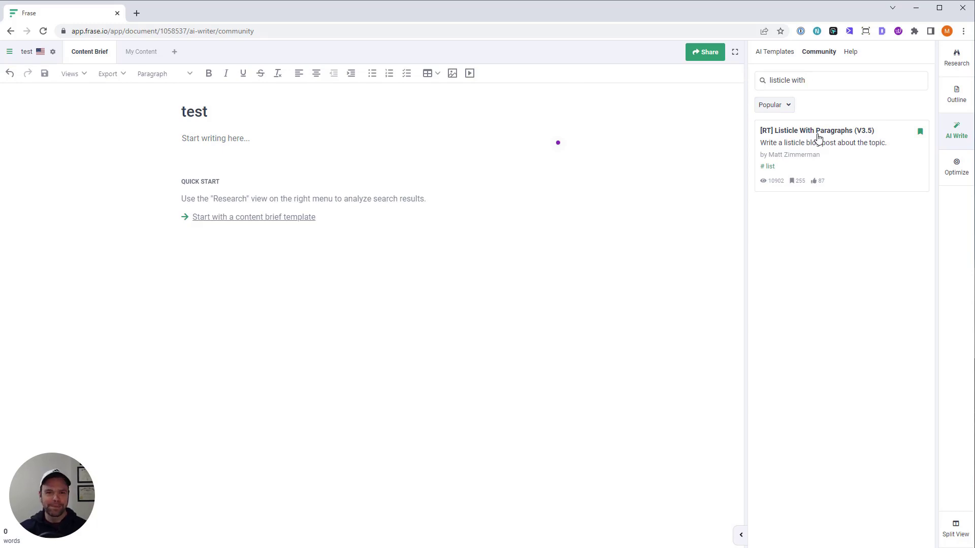
left_click(818, 137)
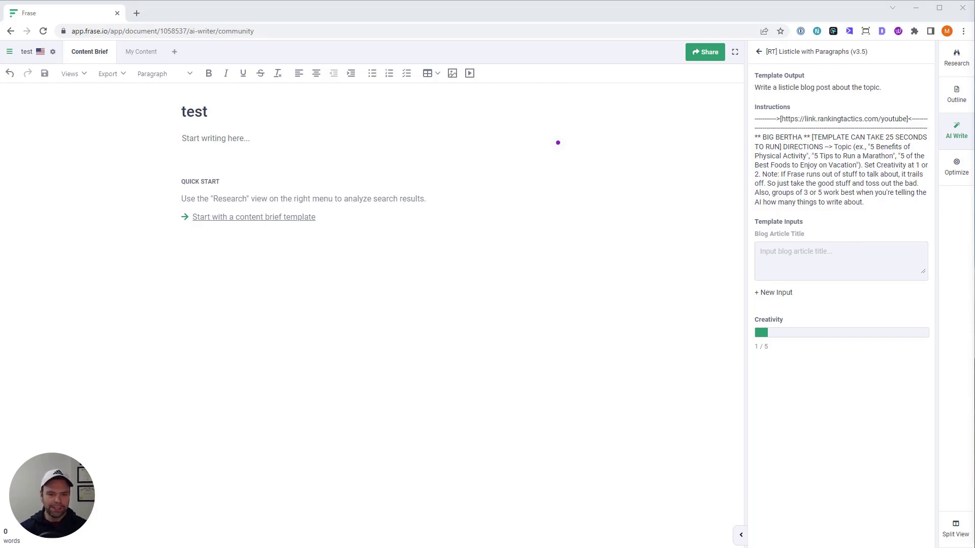
Step: Paste the blog article title and correct it to read '5 tips to train for a marathon'
left_click(862, 254)
type("5 tips to train for a marathon")
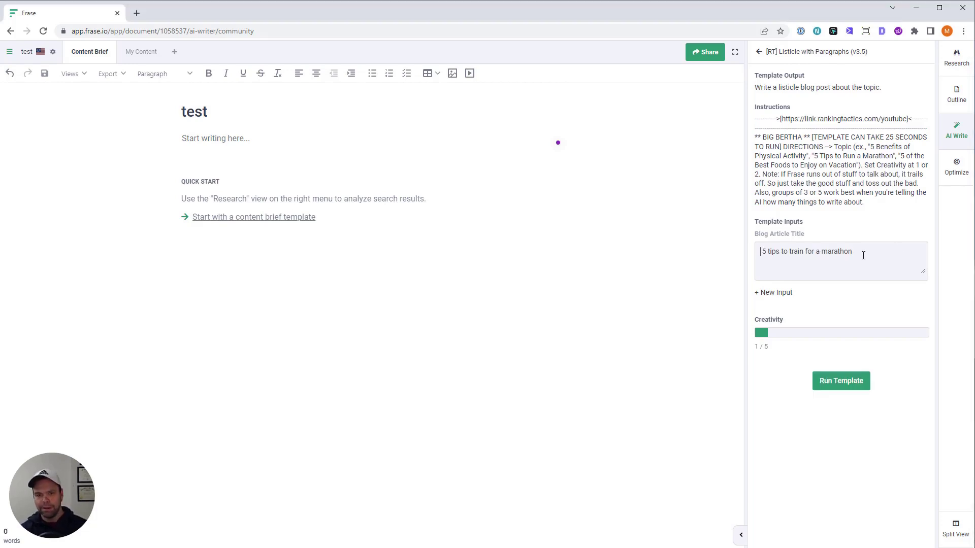
key("Home")
key("Delete")
key("Delete")
key("Delete")
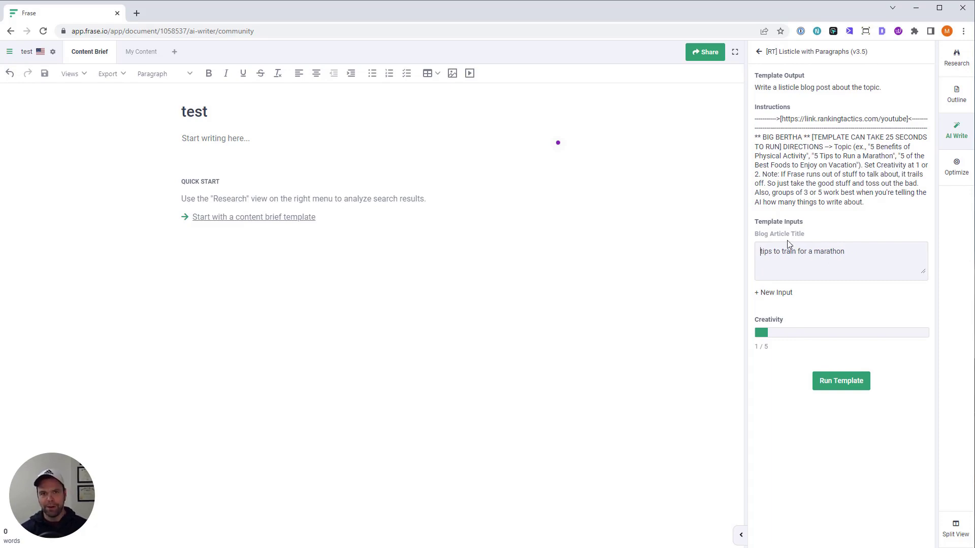
type("5")
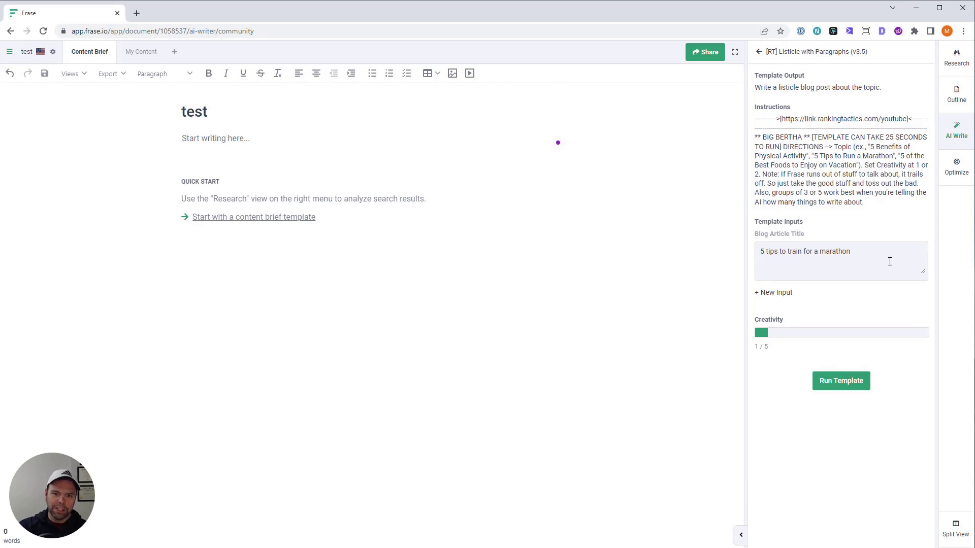
double_click(762, 252)
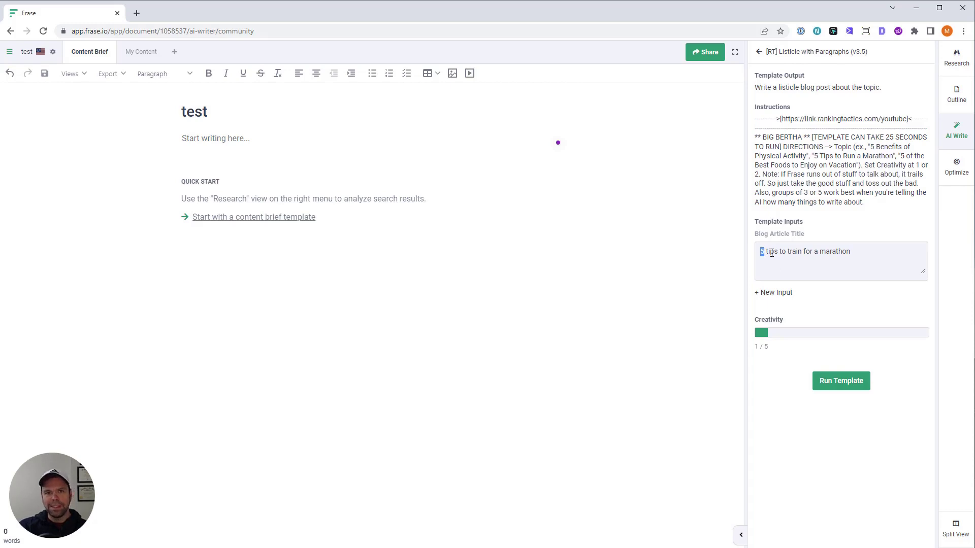
Step: Raise creativity to 2/5 and run the Listicle with Paragraphs template
left_click(771, 252)
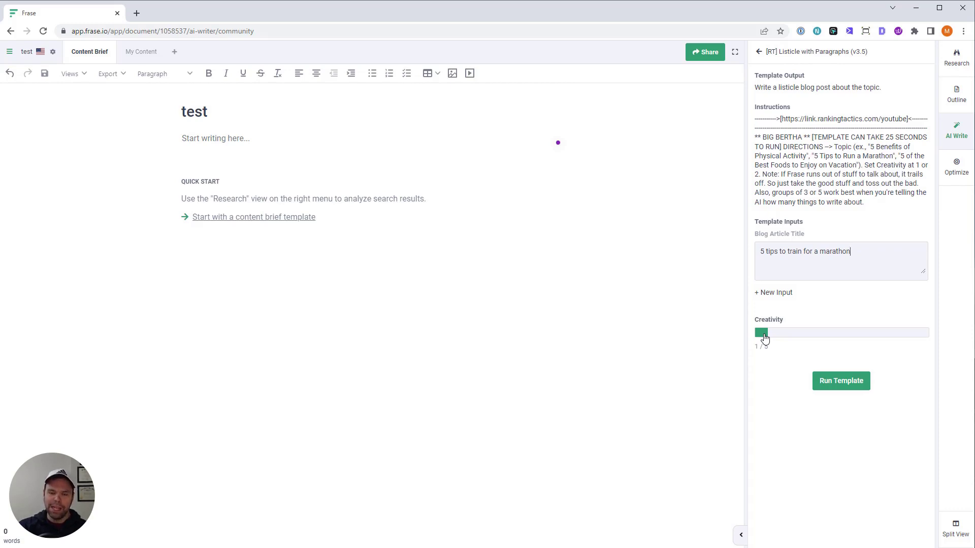
mouse_move(765, 338)
left_mouse_down()
mouse_move(895, 333)
mouse_move(761, 343)
left_mouse_up()
left_click(856, 387)
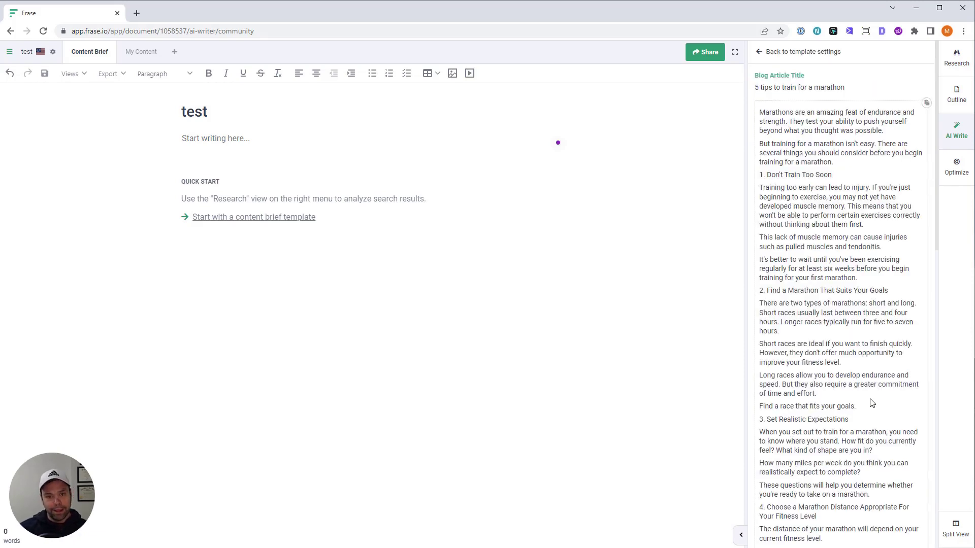
scroll(836, 446, "down", 10)
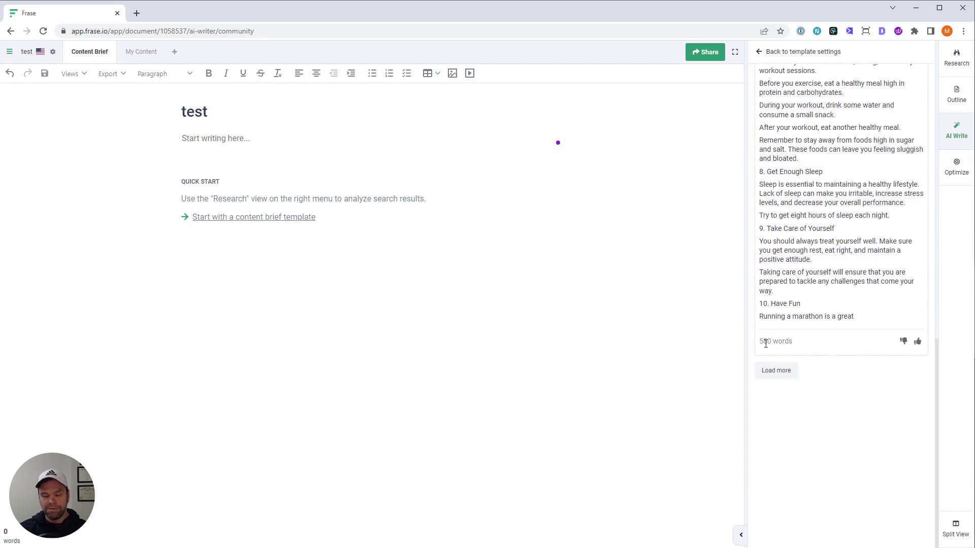
scroll(864, 444, "up", 10)
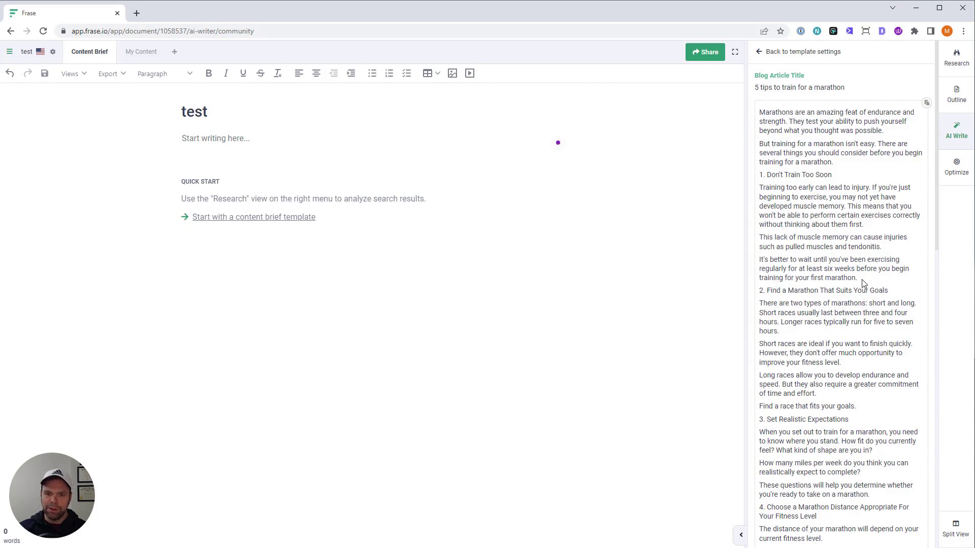
scroll(864, 280, "down", 2)
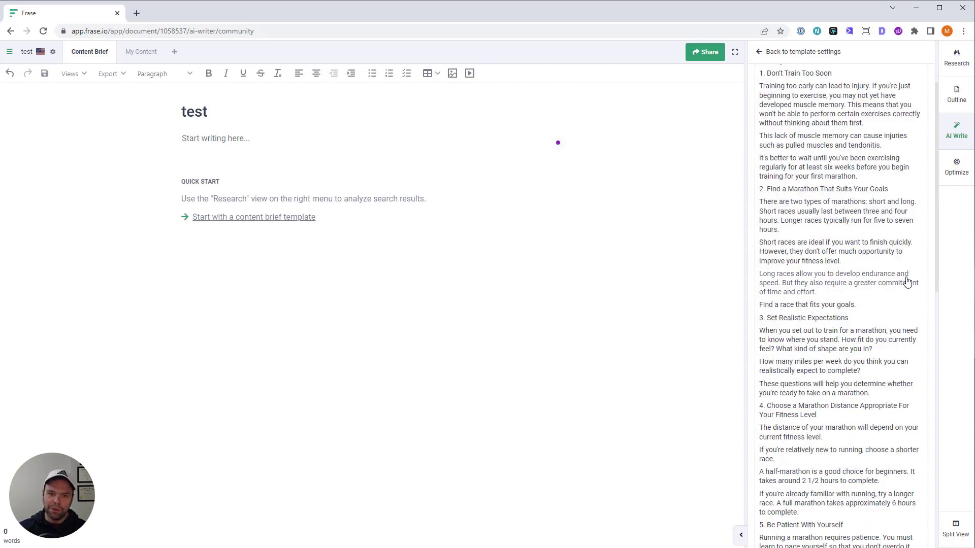
scroll(812, 401, "down", 15)
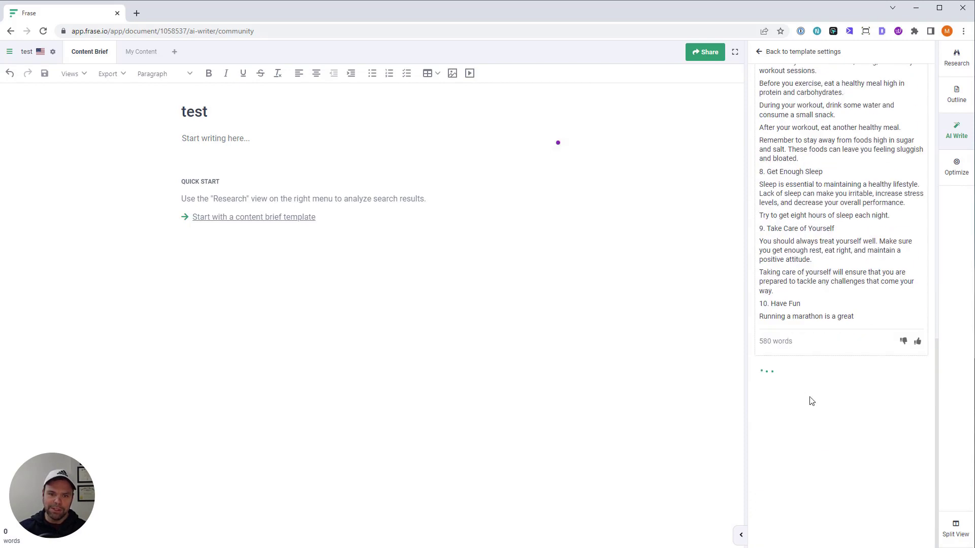
scroll(795, 356, "up", 6)
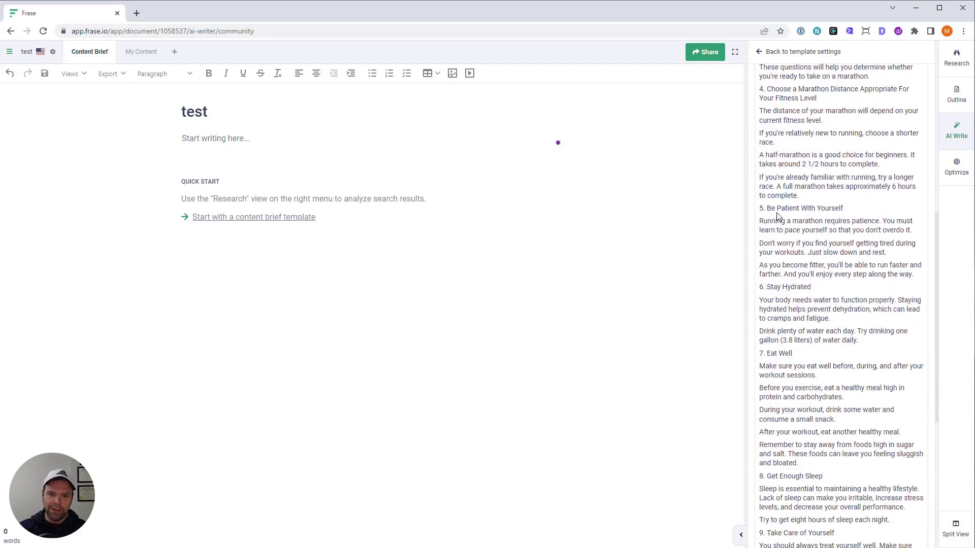
scroll(796, 342, "down", 2)
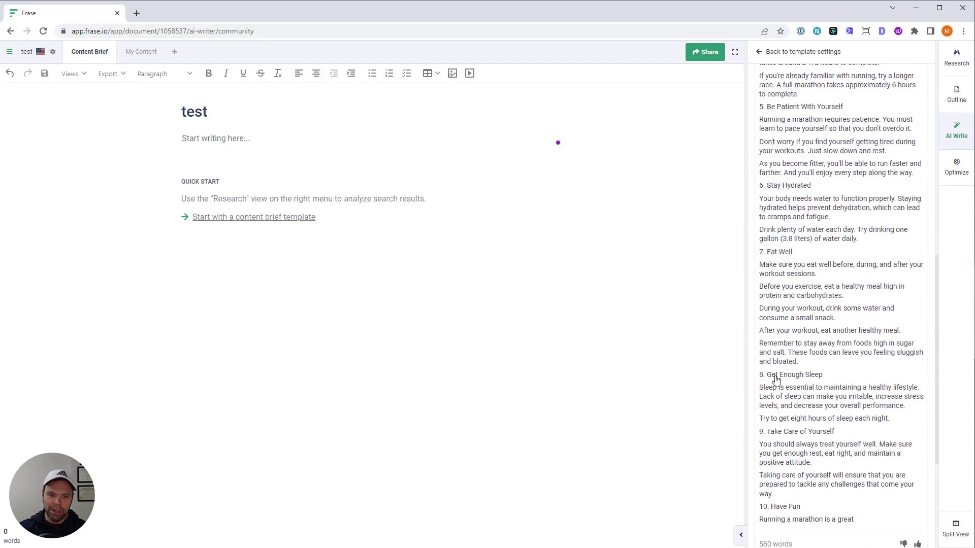
scroll(792, 376, "down", 2)
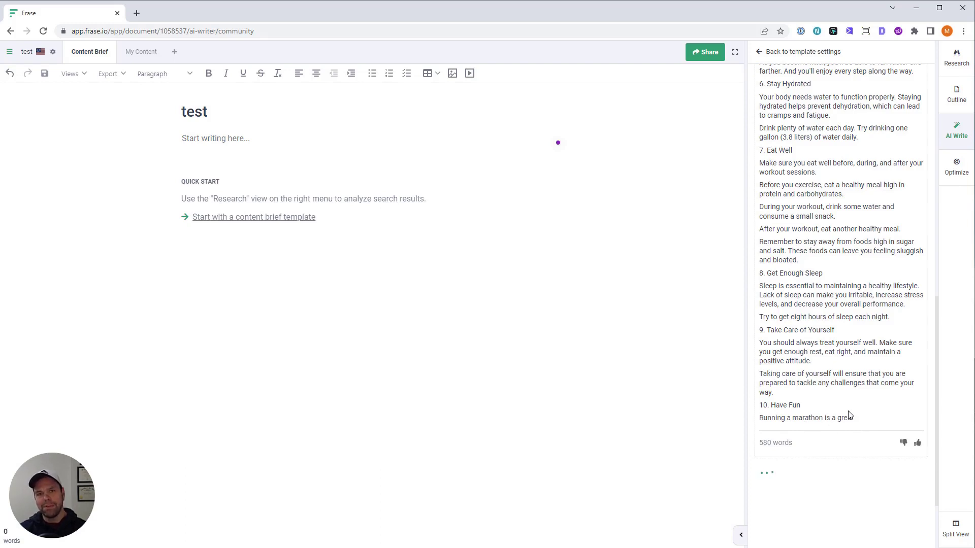
left_click(260, 158)
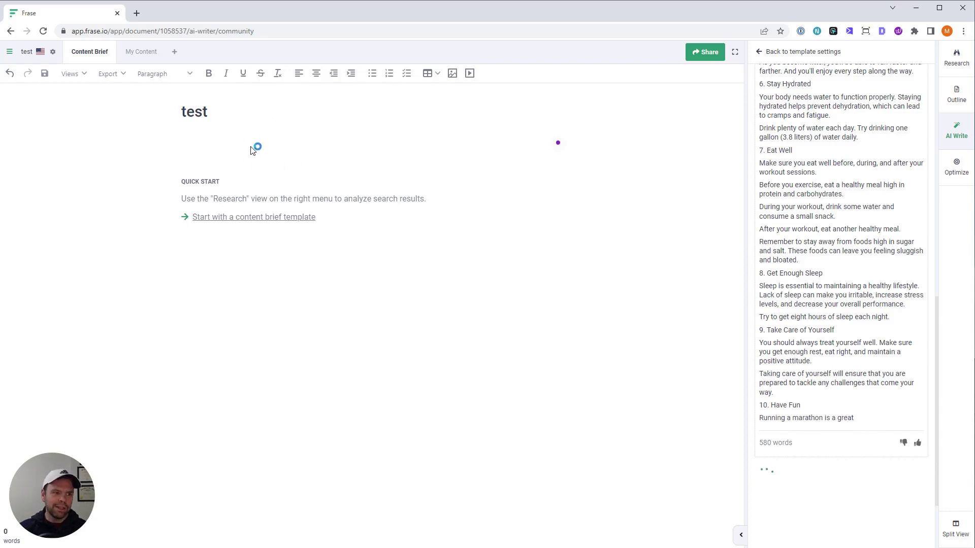
Step: Insert the generated listicle into the test document and delete tip 10's 'Have Fun' heading
scroll(772, 309, "up", 15)
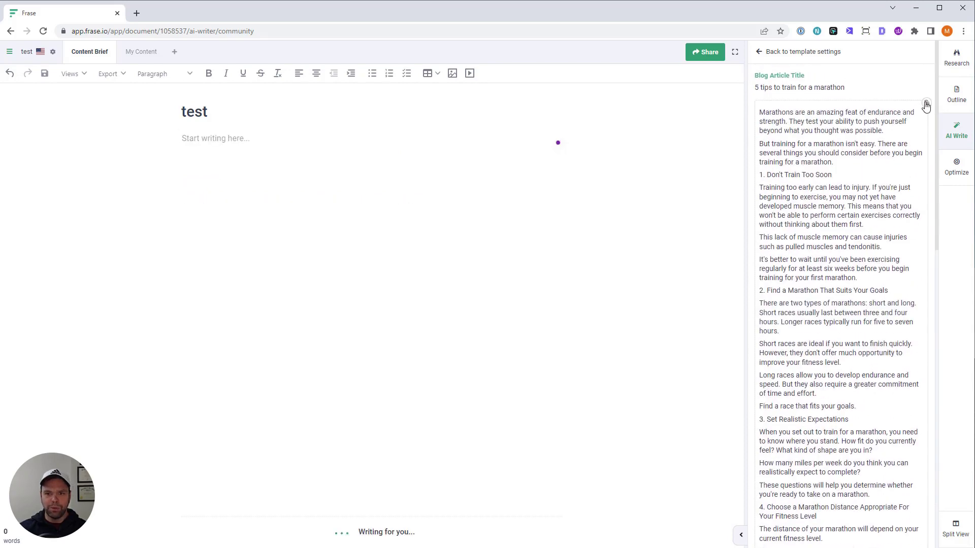
left_click(926, 106)
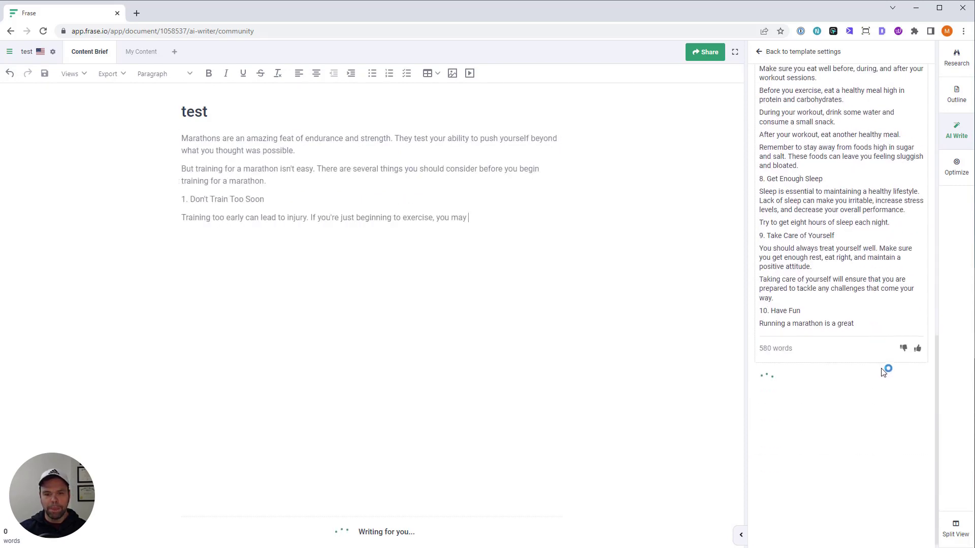
scroll(863, 304, "up", 2)
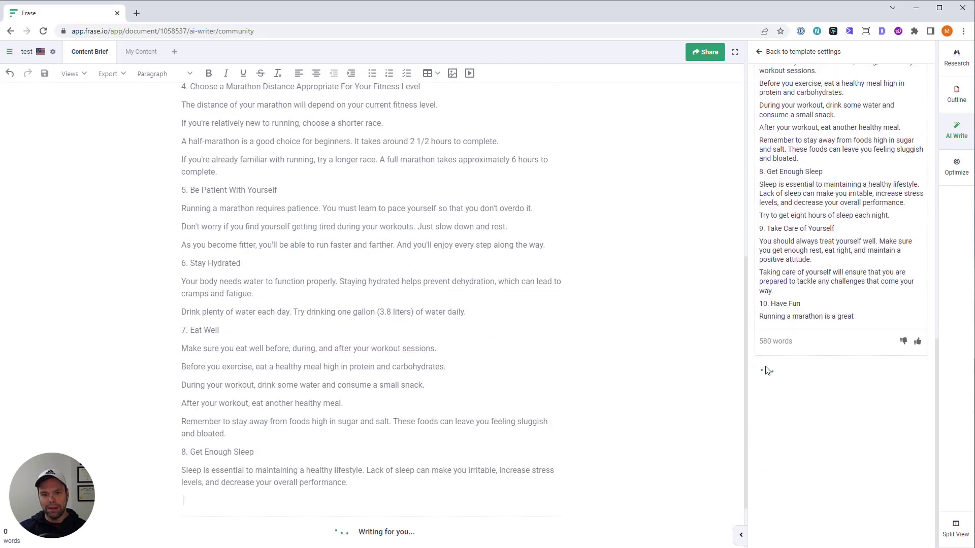
key("BackSpace")
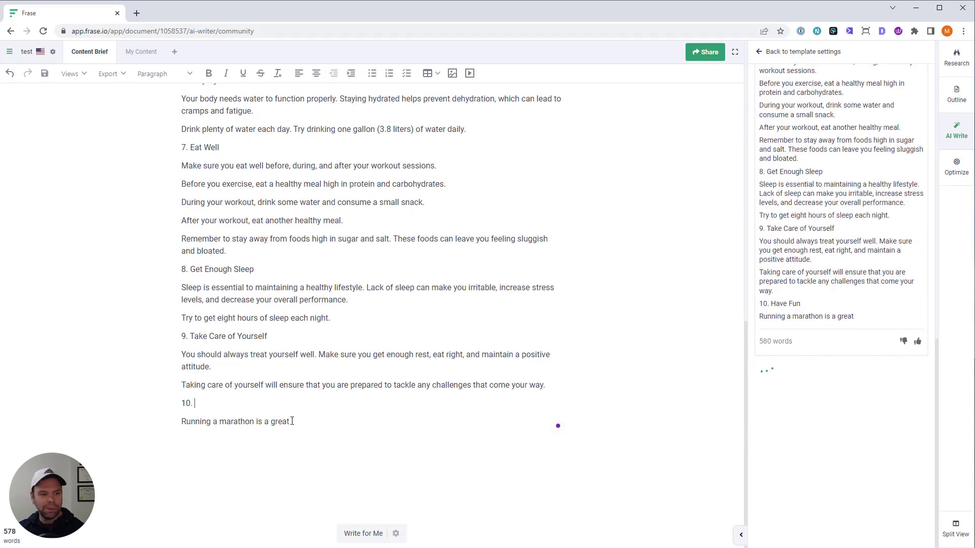
left_click_drag(292, 421, 178, 424)
Step: Delete the unfinished sentence and insert 'Choose the Right Race Distance' with its paragraphs as tip 10
key("BackSpace")
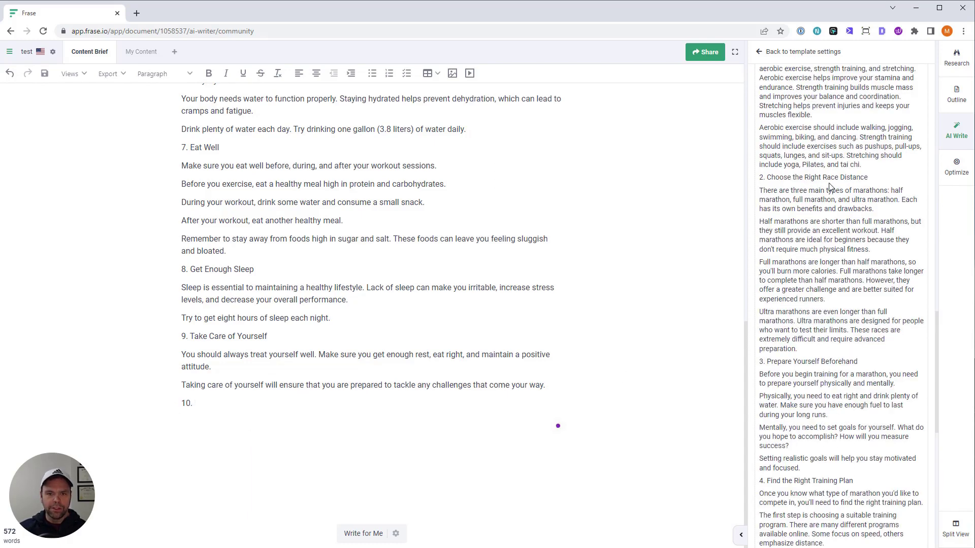
scroll(347, 290, "up", 6)
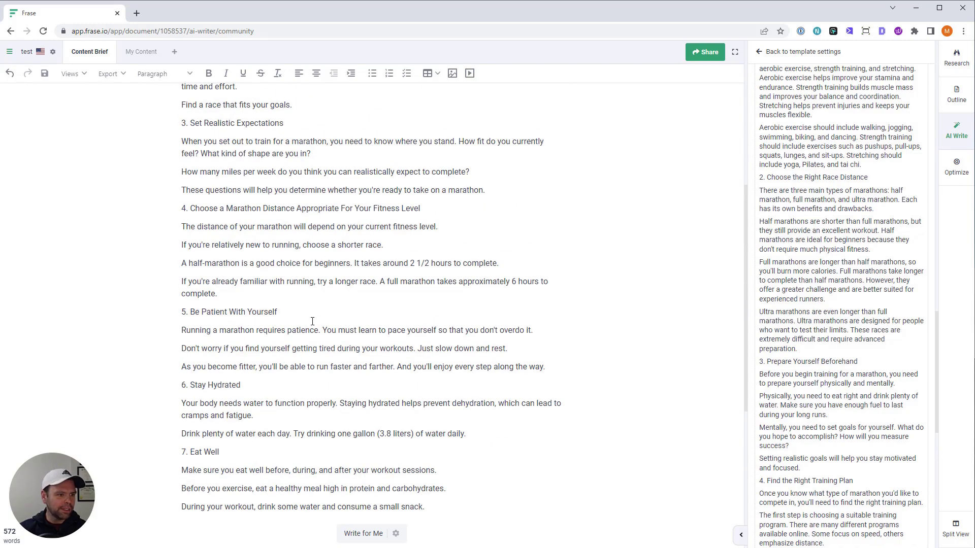
scroll(312, 321, "down", 6)
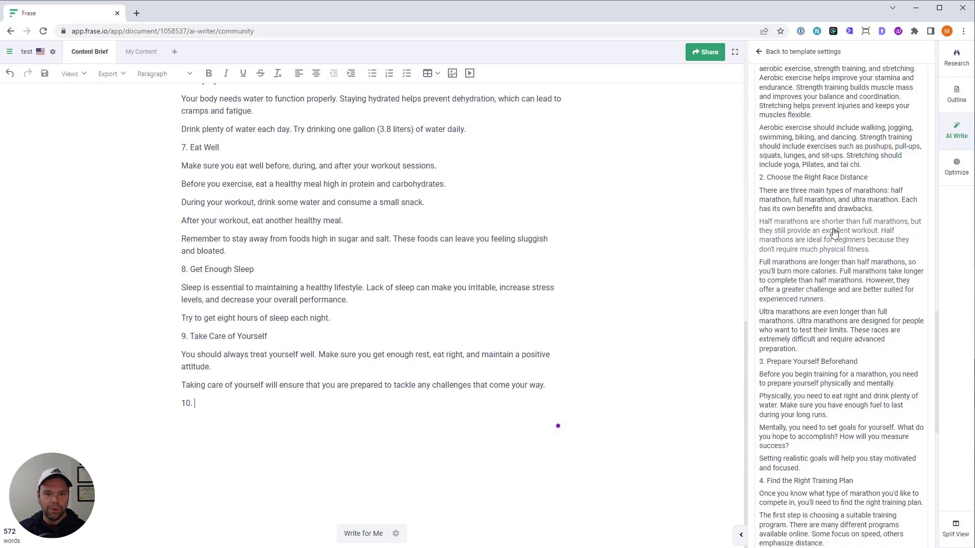
left_click(826, 181)
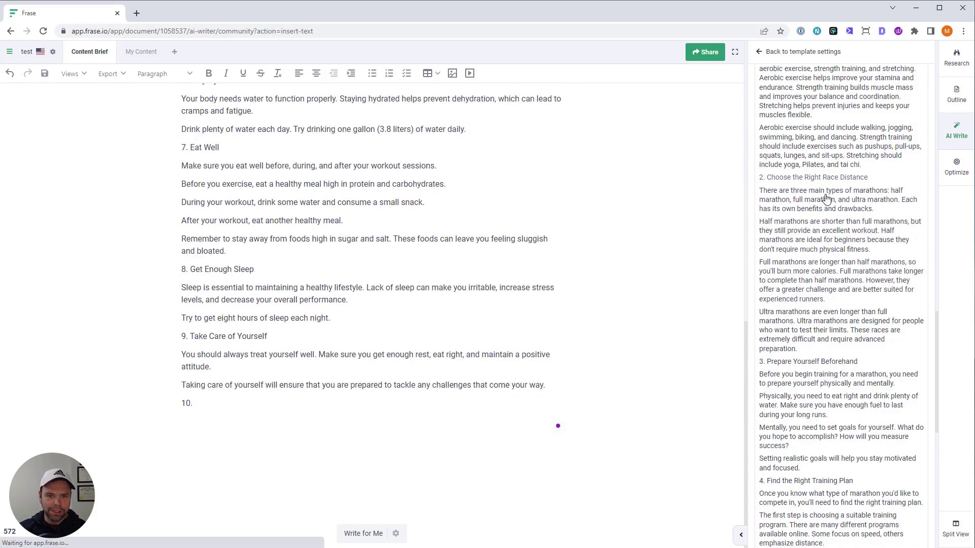
left_click(823, 265)
left_click(804, 332)
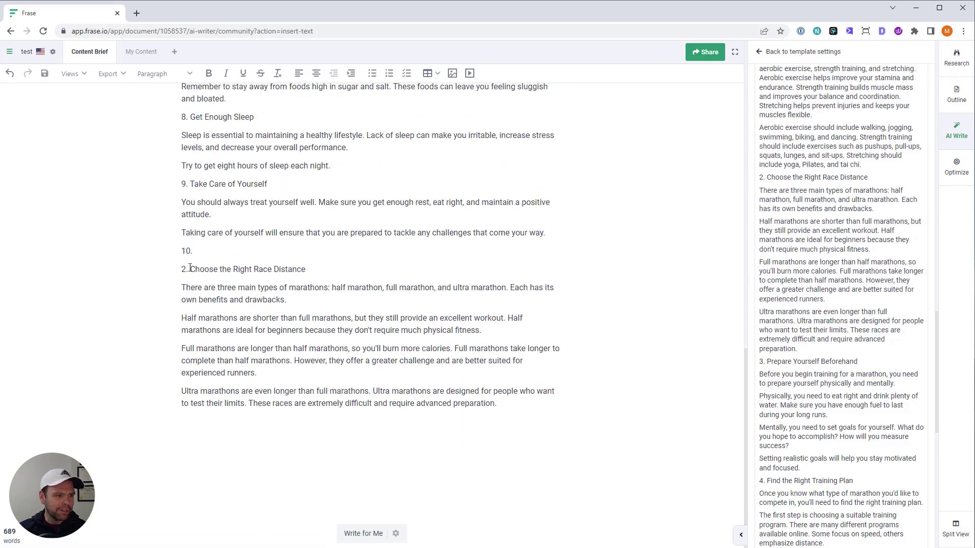
left_click_drag(189, 269, 181, 270)
key("BackSpace")
key("BackSpace")
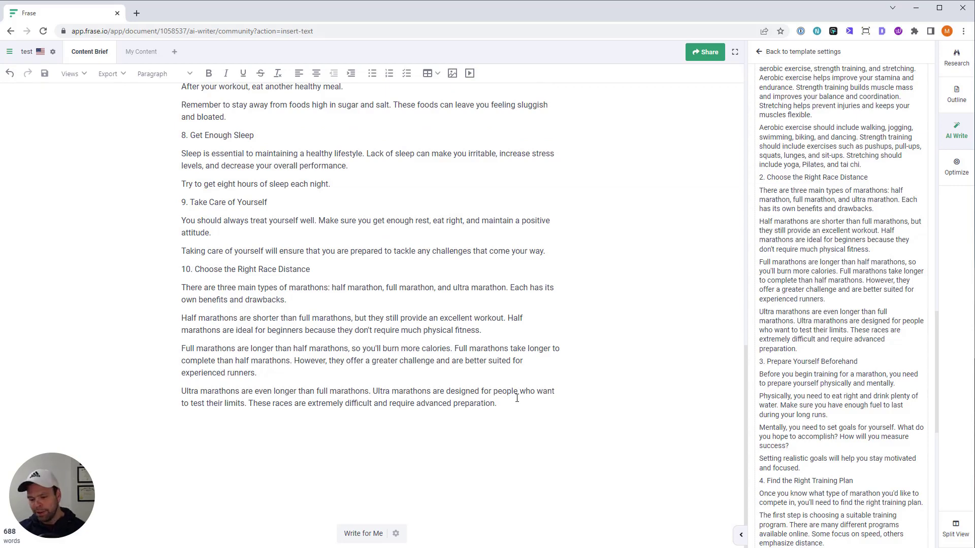
Step: Add the 'Stay Motivated' heading with its friend, small goals, reward, tracking and closing paragraphs
scroll(835, 448, "down", 4)
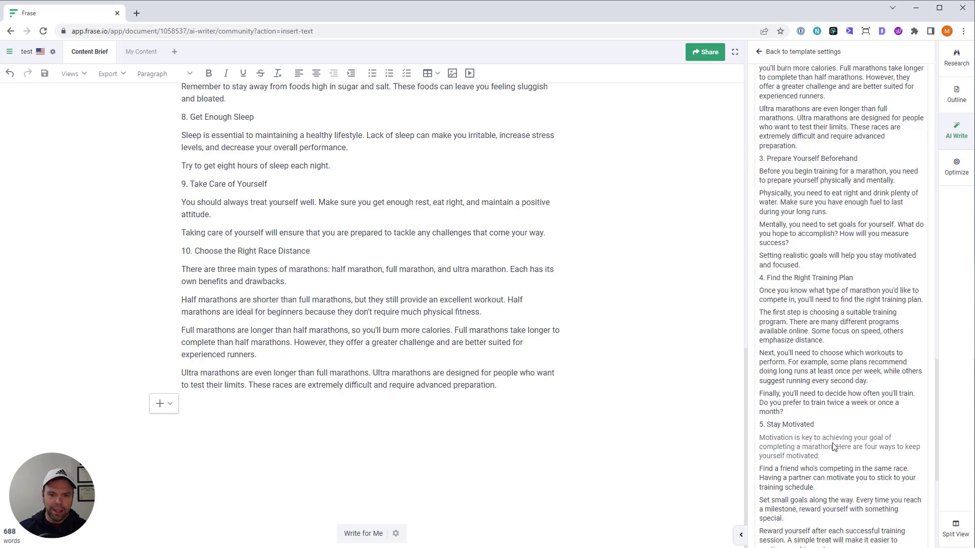
scroll(822, 178, "down", 2)
left_click(801, 325)
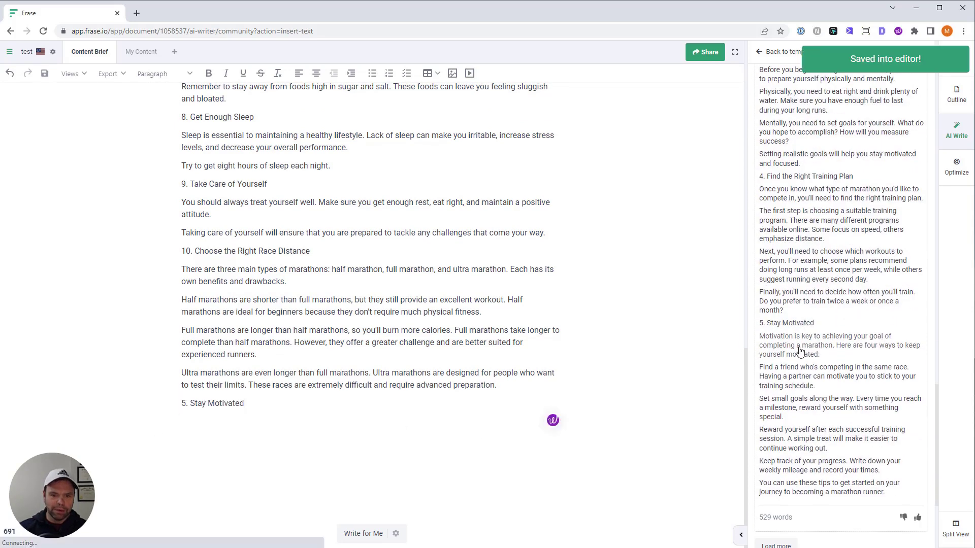
left_click(800, 350)
left_click(792, 376)
left_click(788, 407)
left_click(782, 438)
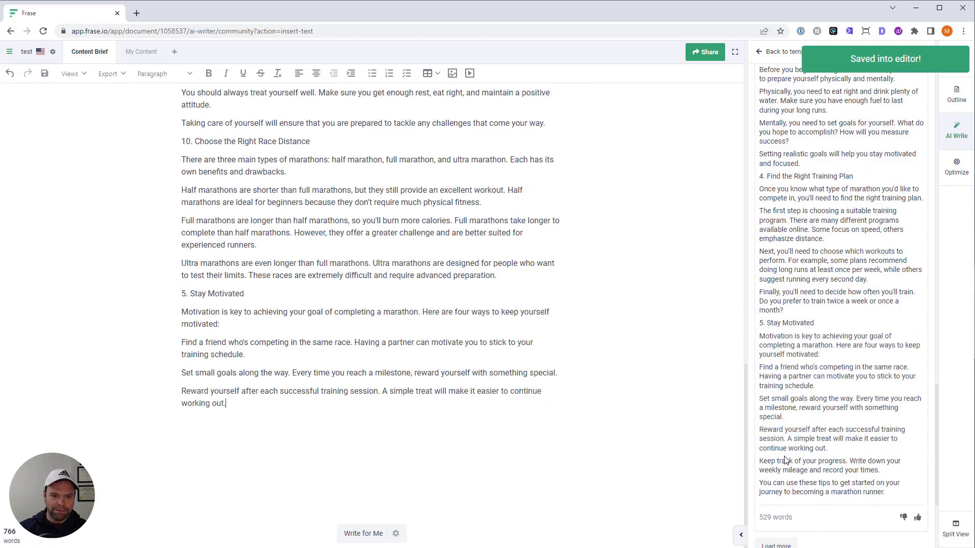
left_click(784, 460)
left_click(792, 487)
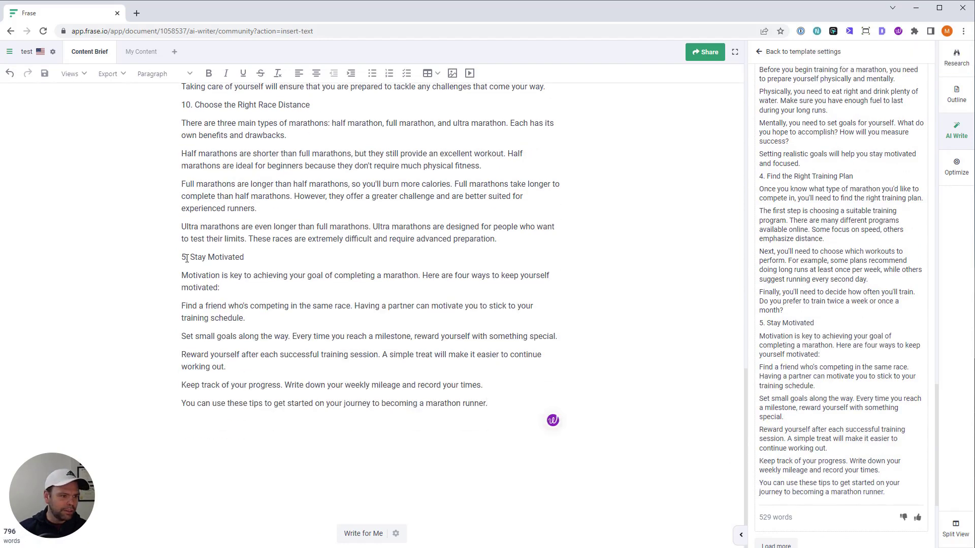
Step: Renumber the Stay Motivated heading to 11 and load more AI results
double_click(183, 258)
type("11")
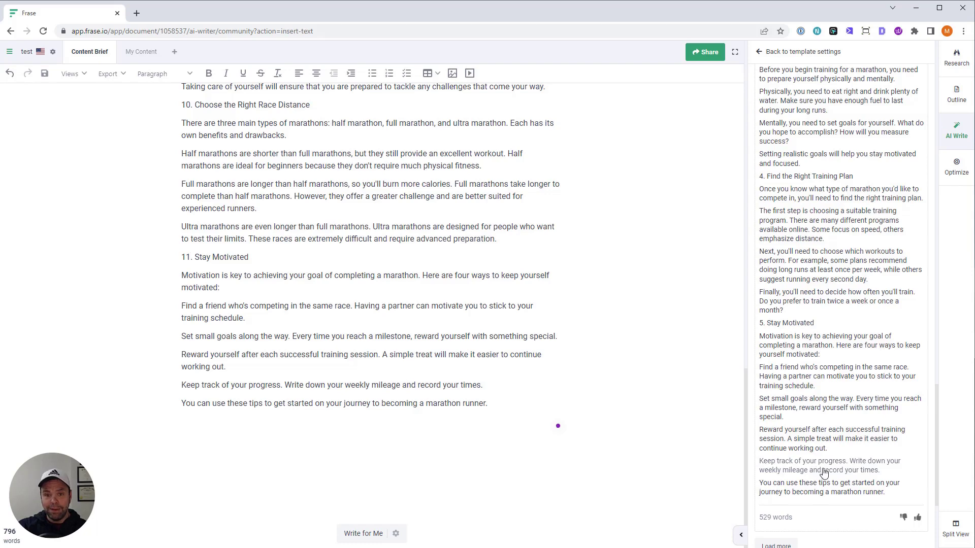
scroll(825, 480, "down", 4)
left_click(783, 375)
Step: Scroll through the newly loaded AI Write marathon drafts, leaving the post unchanged
scroll(814, 452, "up", 2)
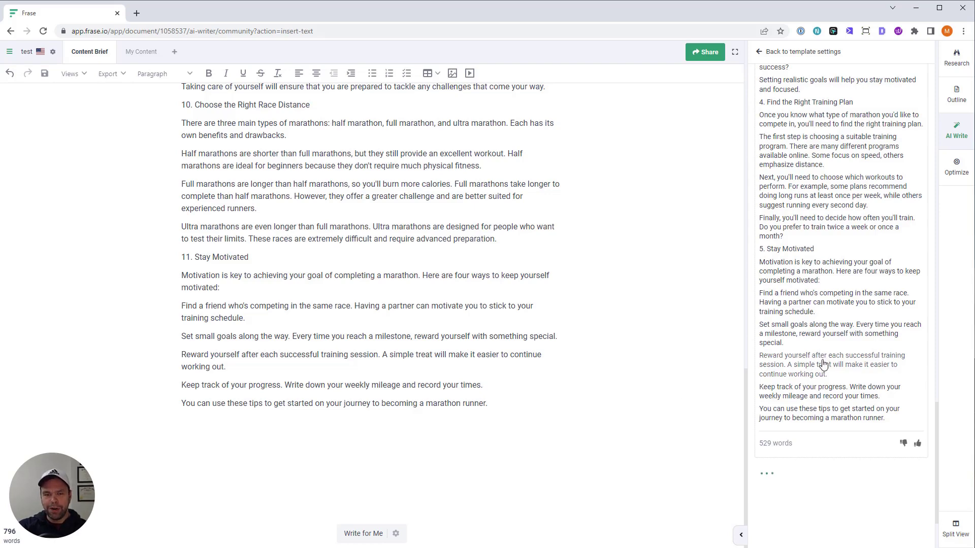
scroll(823, 289, "down", 2)
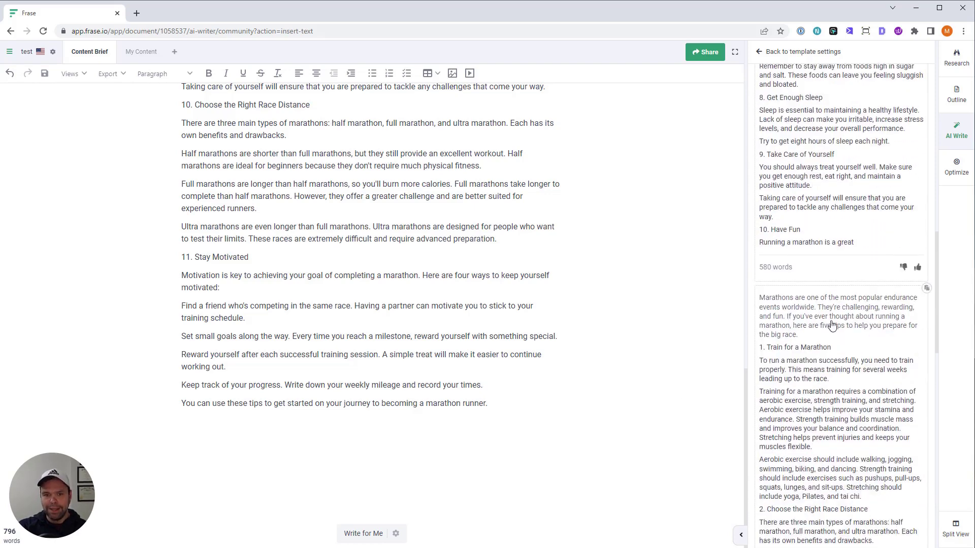
scroll(821, 350, "down", 10)
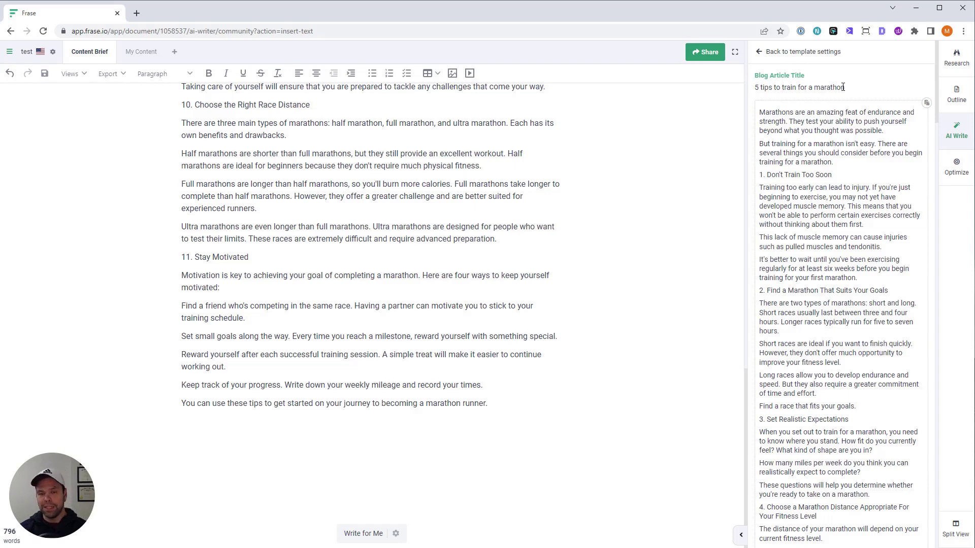
scroll(871, 398, "down", 15)
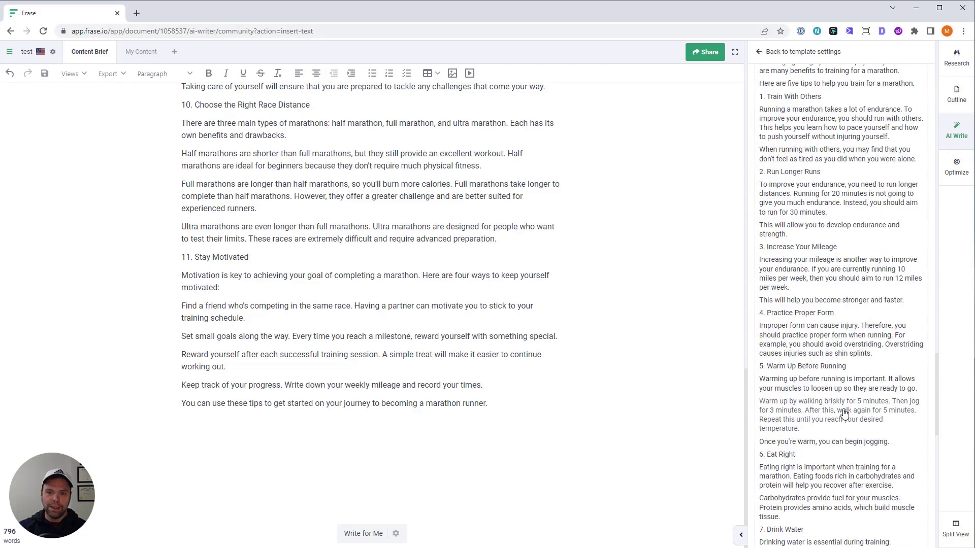
scroll(843, 421, "down", 5)
scroll(851, 414, "up", 12)
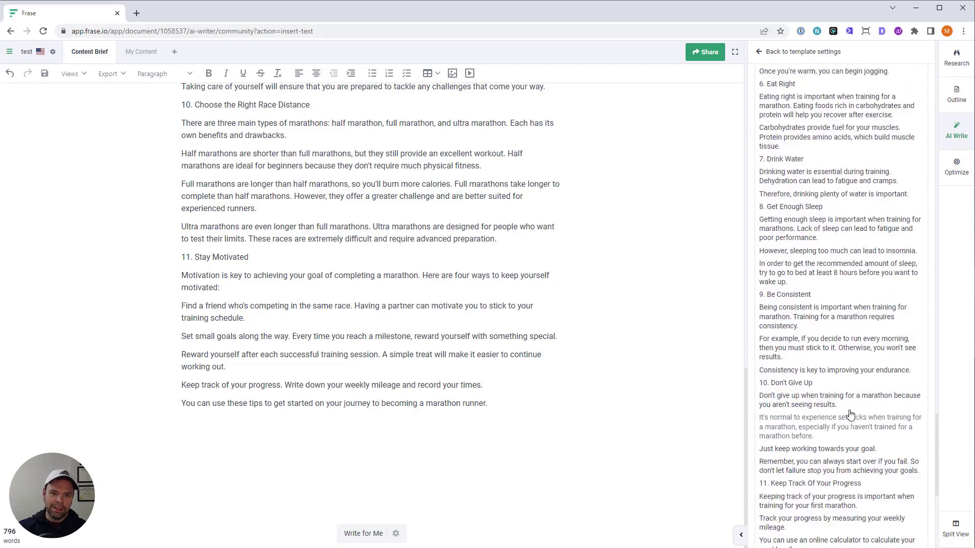
scroll(858, 331, "up", 10)
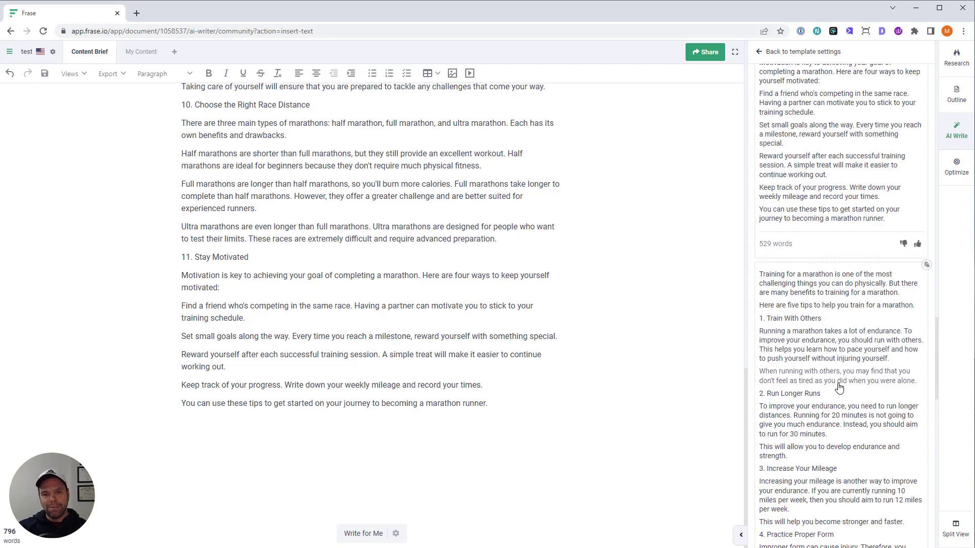
scroll(815, 366, "down", 12)
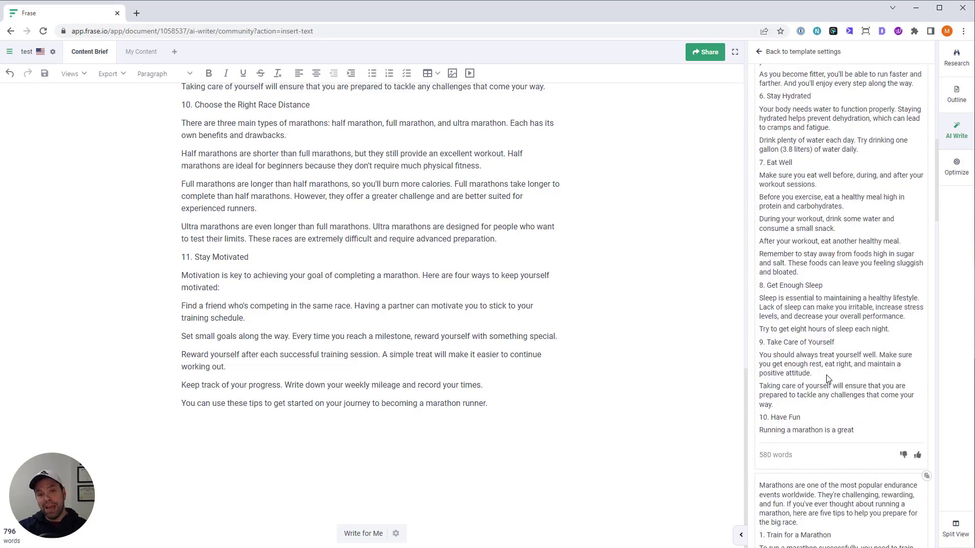
scroll(827, 375, "down", 15)
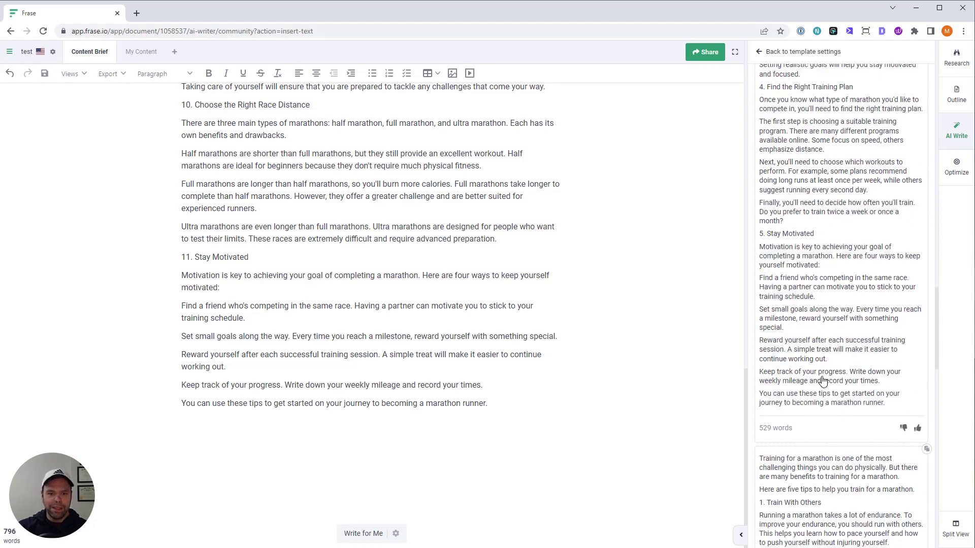
scroll(823, 378, "down", 15)
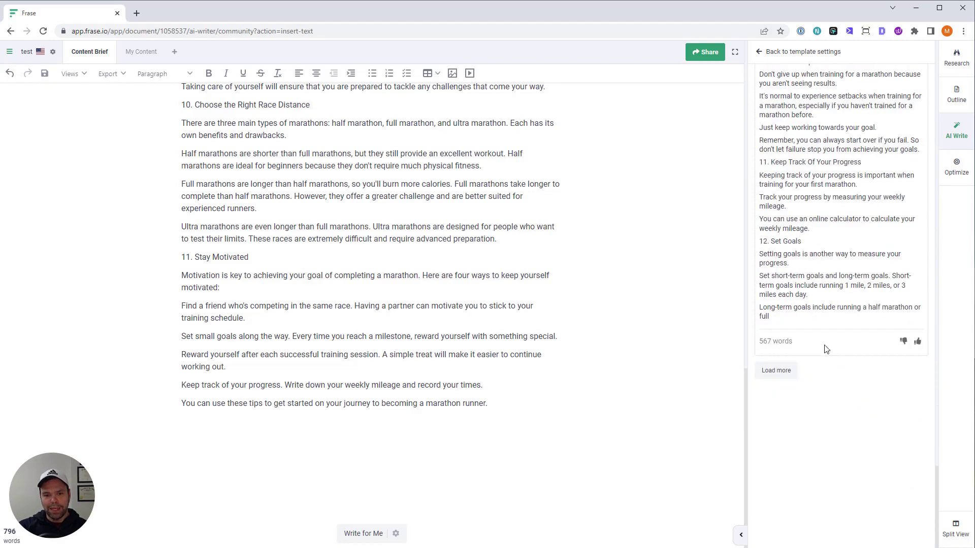
scroll(772, 259, "up", 2)
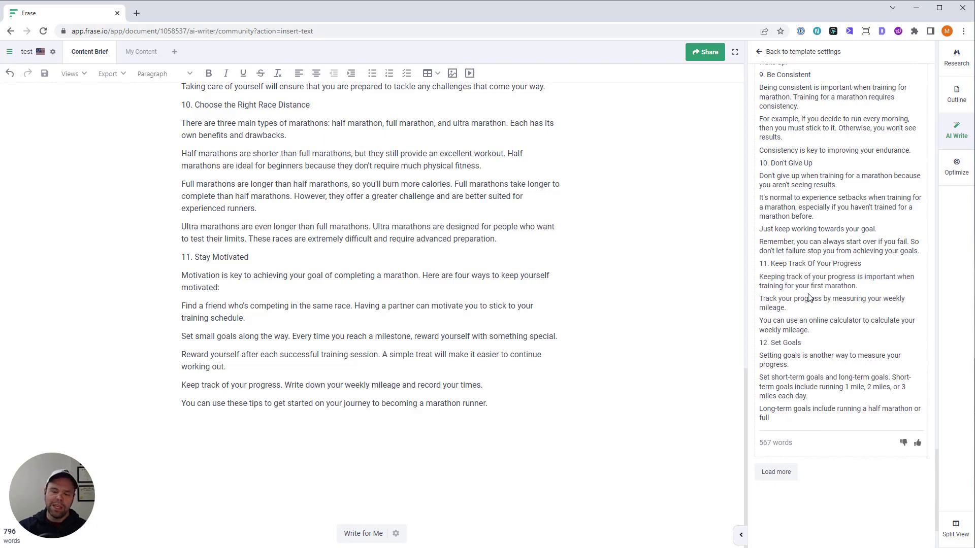
scroll(808, 330, "up", 15)
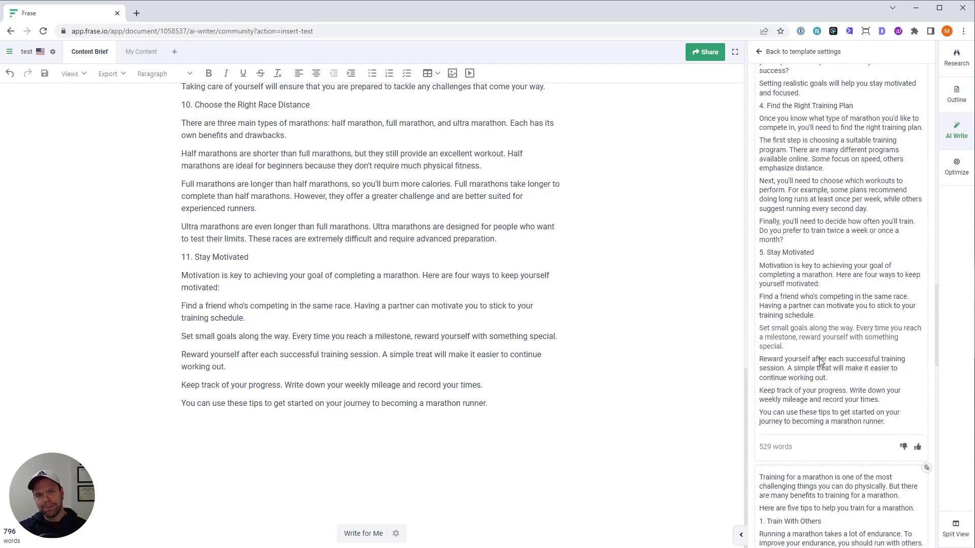
scroll(819, 396, "up", 15)
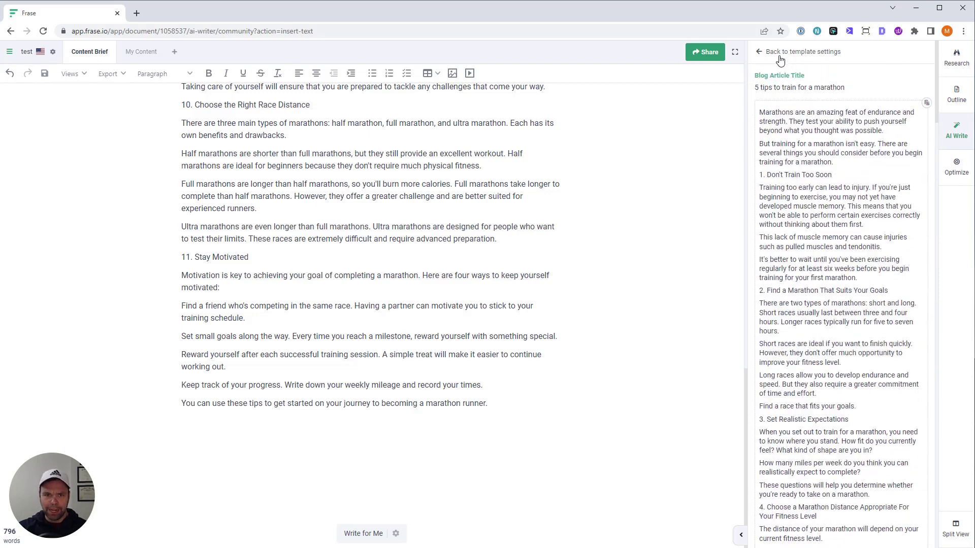
left_click(762, 53)
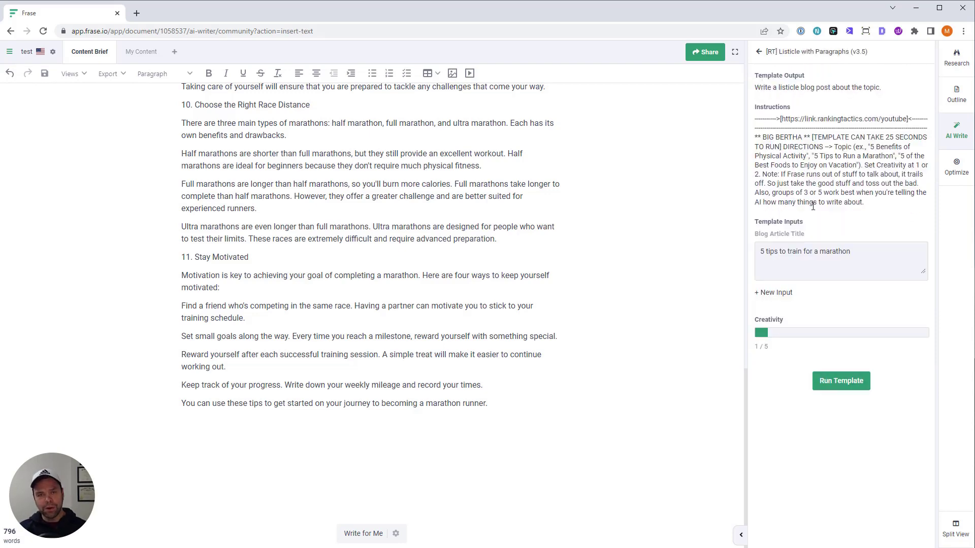